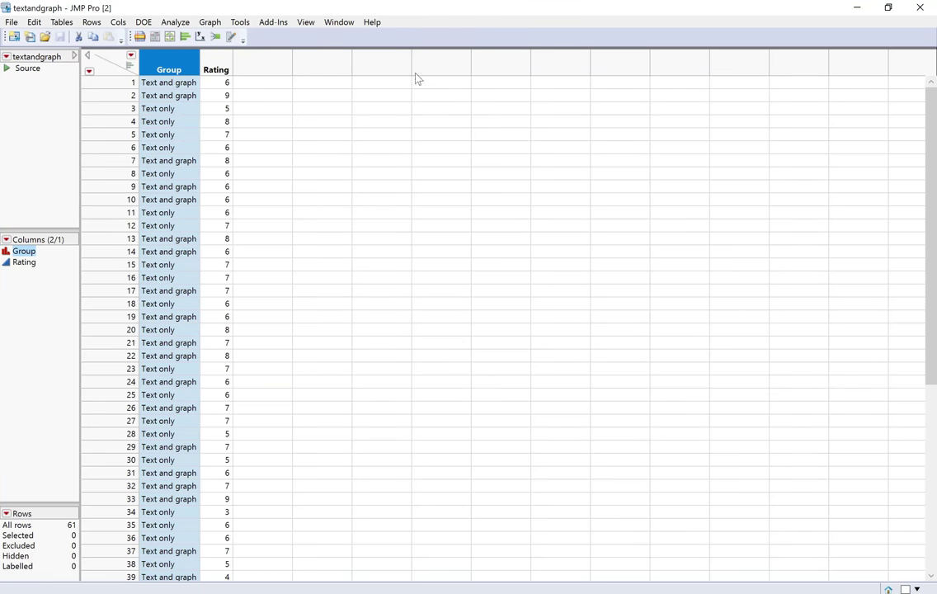
Step: Start a Tabulate of the data and add Rating to the results, showing a sum of 395
{"action": "left_click", "coordinate": [175, 25]}
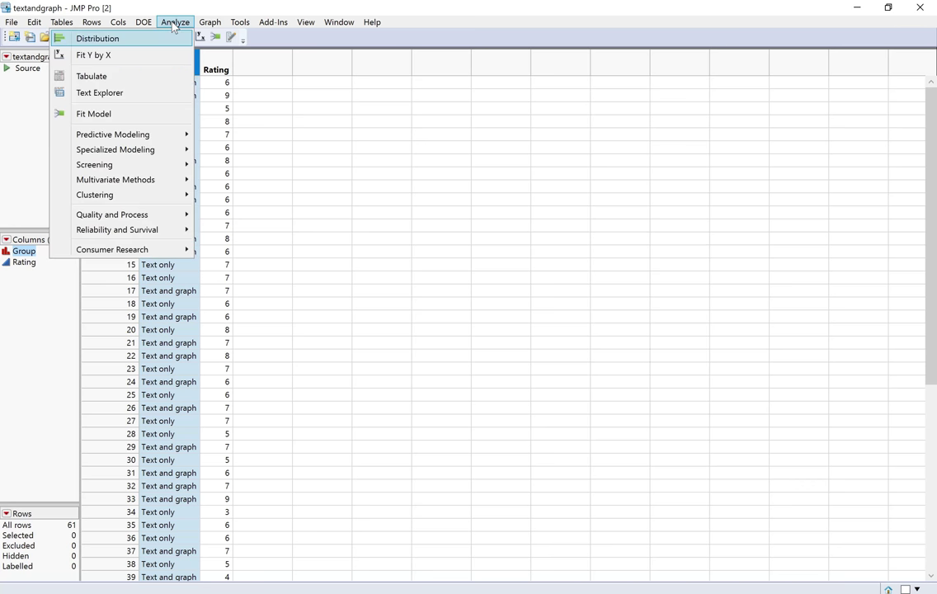
{"action": "left_click", "coordinate": [157, 77]}
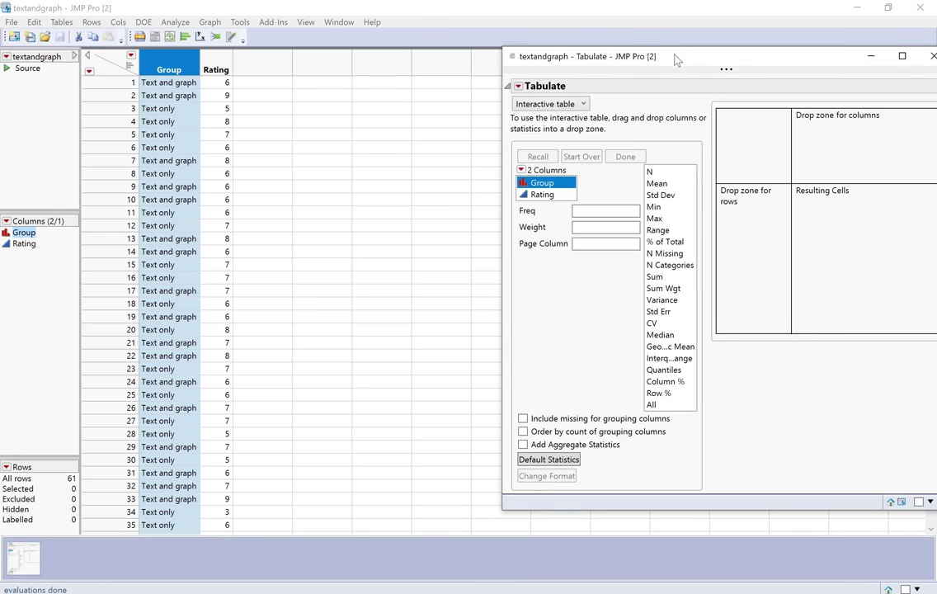
{"action": "left_click_drag", "start_coordinate": [675, 59], "coordinate": [499, 24]}
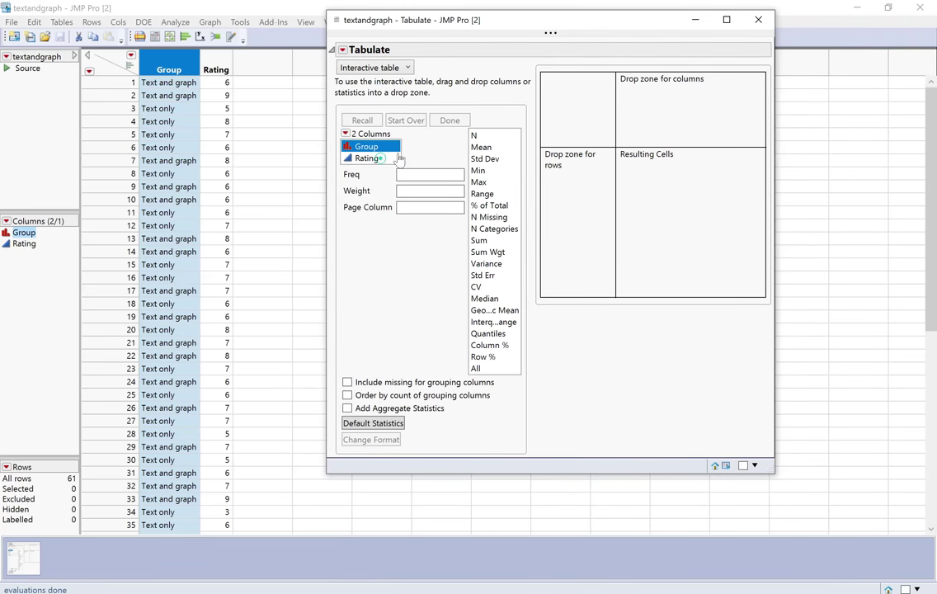
{"action": "left_click_drag", "start_coordinate": [394, 159], "coordinate": [712, 162]}
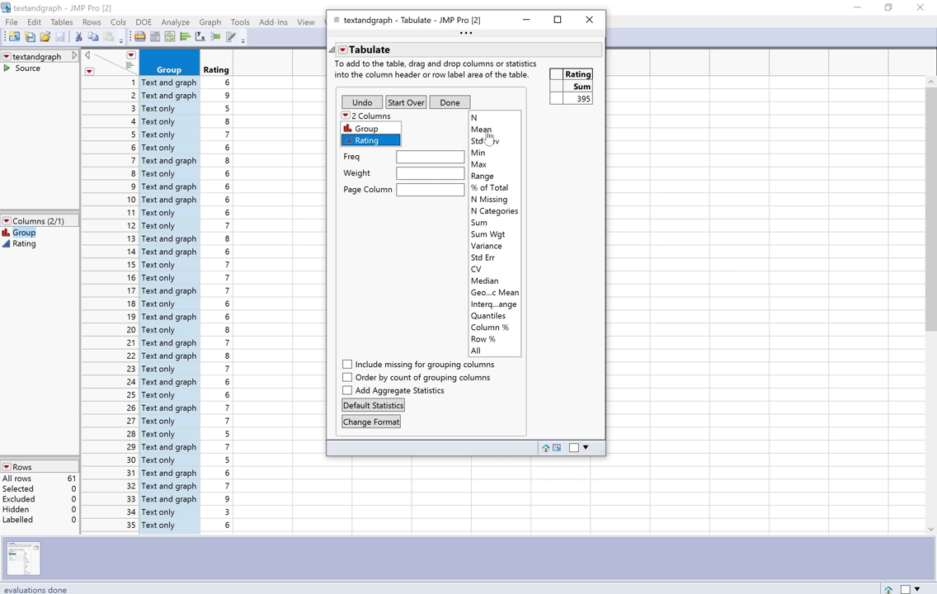
Step: Replace Sum with Mean, then add Median, Std Dev and Interquartile Range for Rating
{"action": "left_click_drag", "start_coordinate": [481, 130], "coordinate": [583, 87]}
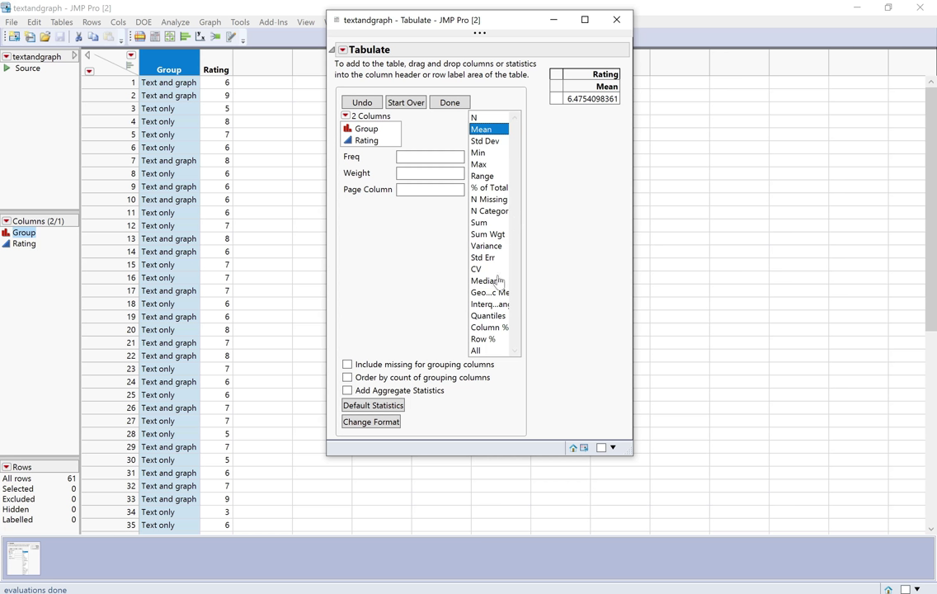
{"action": "left_click_drag", "start_coordinate": [496, 281], "coordinate": [617, 91]}
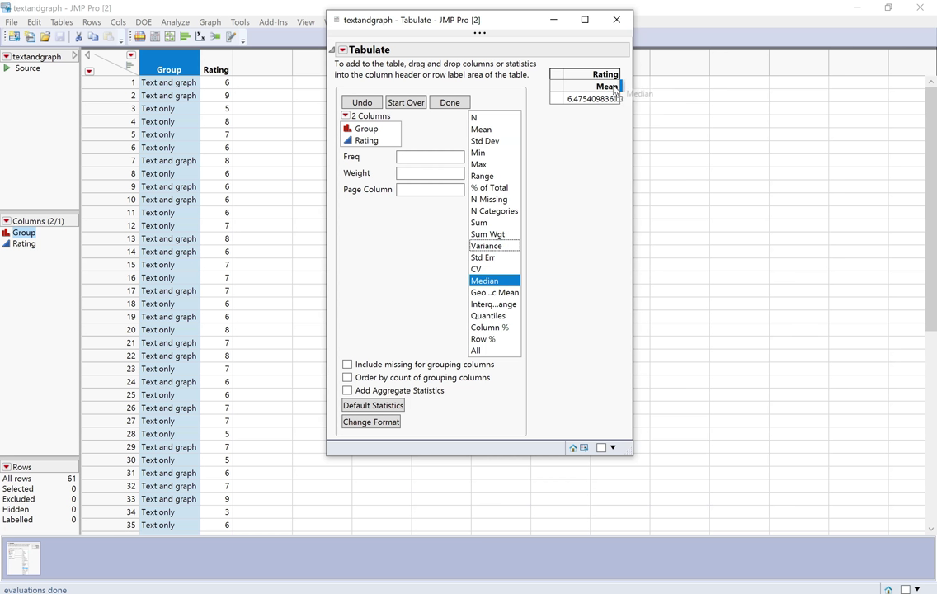
{"action": "left_click_drag", "start_coordinate": [617, 91], "coordinate": [613, 88]}
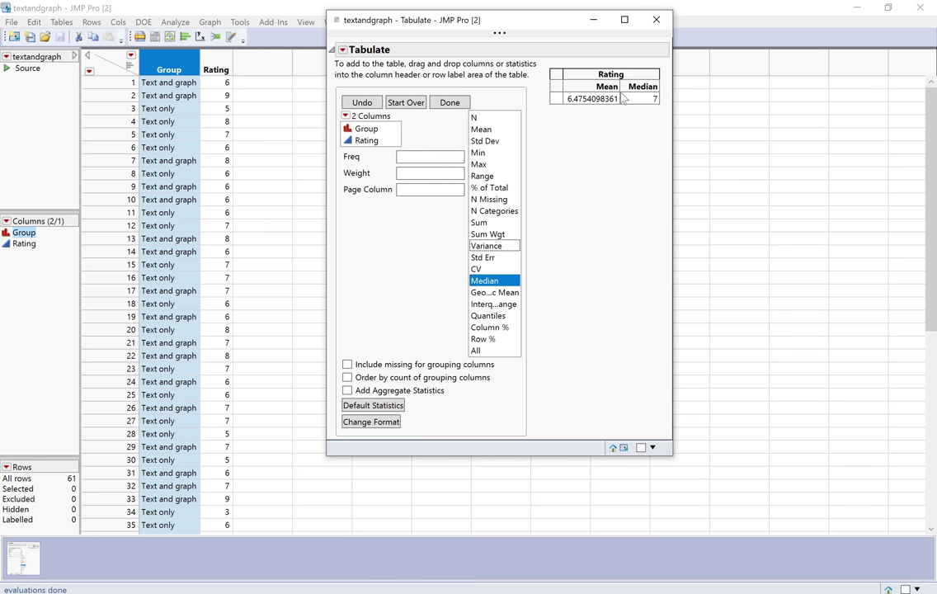
{"action": "left_click", "coordinate": [490, 142]}
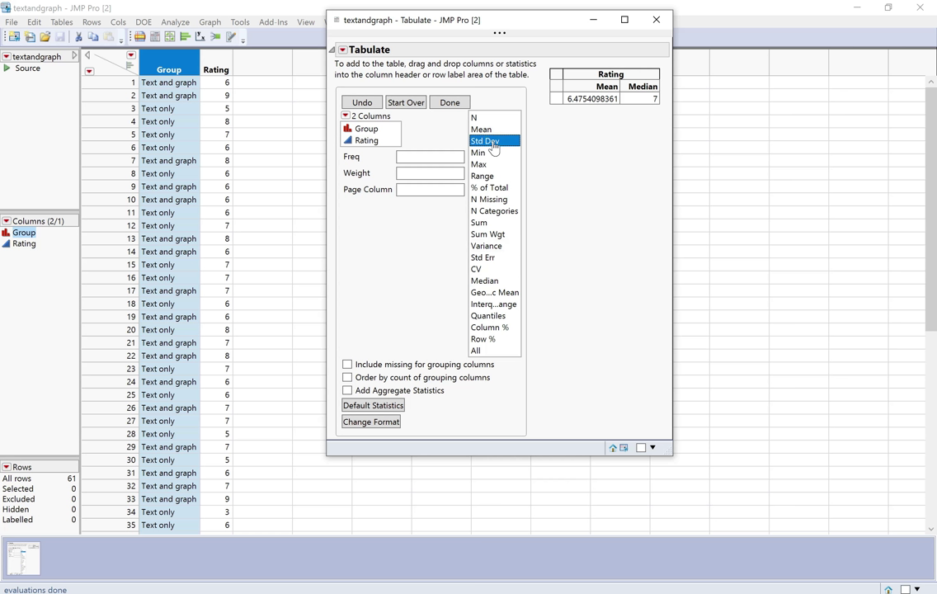
{"action": "left_click_drag", "start_coordinate": [493, 147], "coordinate": [620, 103]}
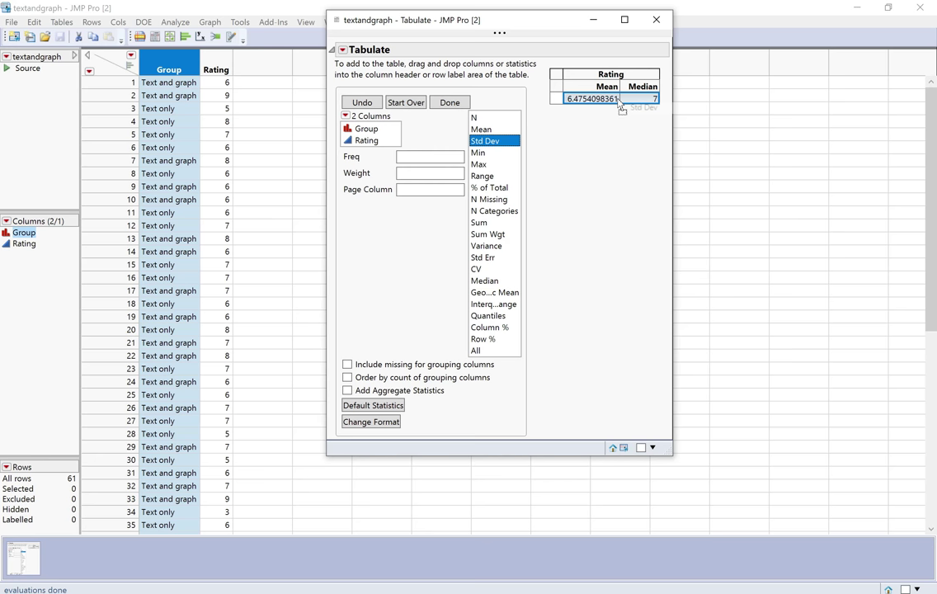
{"action": "left_click_drag", "start_coordinate": [618, 99], "coordinate": [618, 105]}
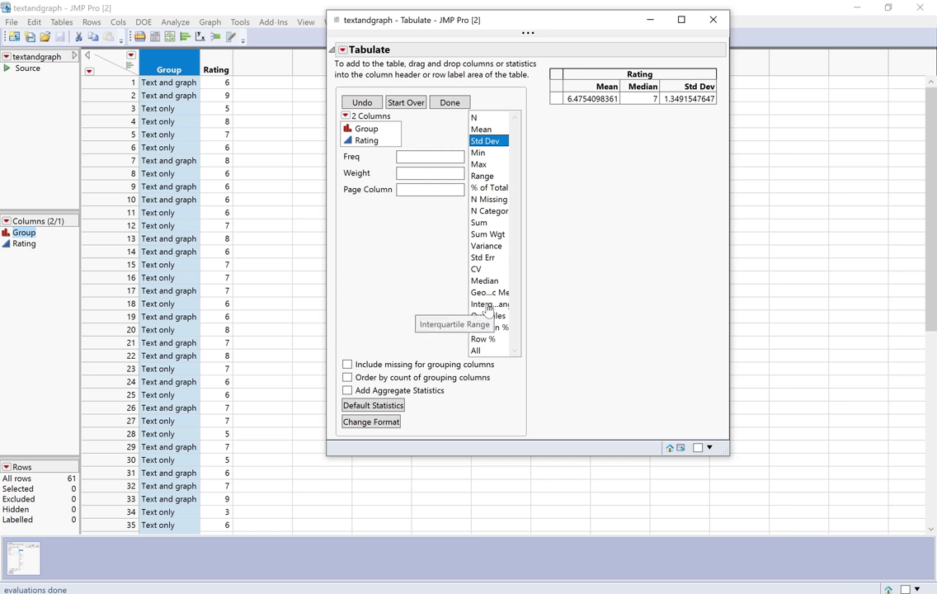
{"action": "left_click_drag", "start_coordinate": [489, 306], "coordinate": [630, 106]}
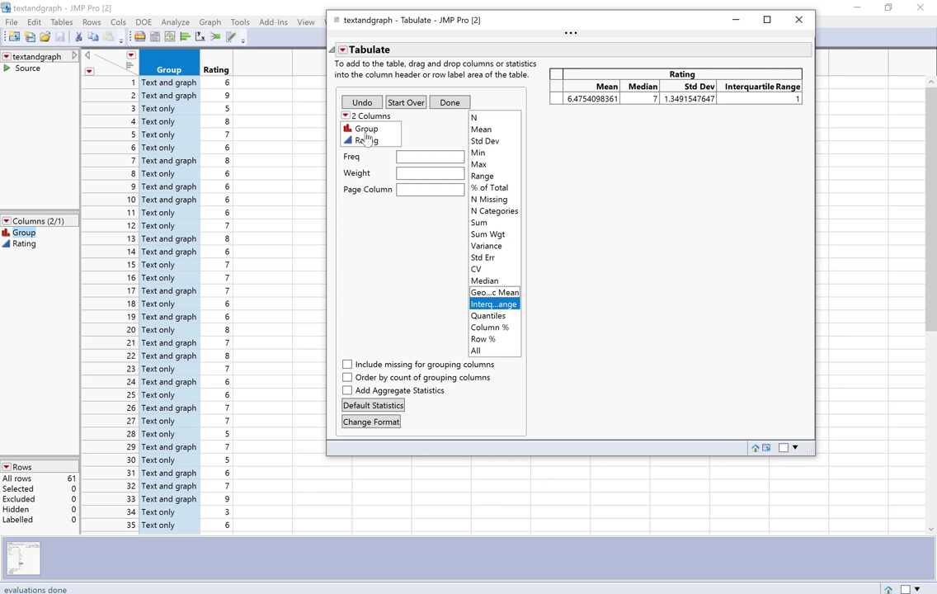
Step: Break the Rating statistics down by Group, giving means 6.833 and 6.129
{"action": "left_click_drag", "start_coordinate": [367, 129], "coordinate": [559, 105]}
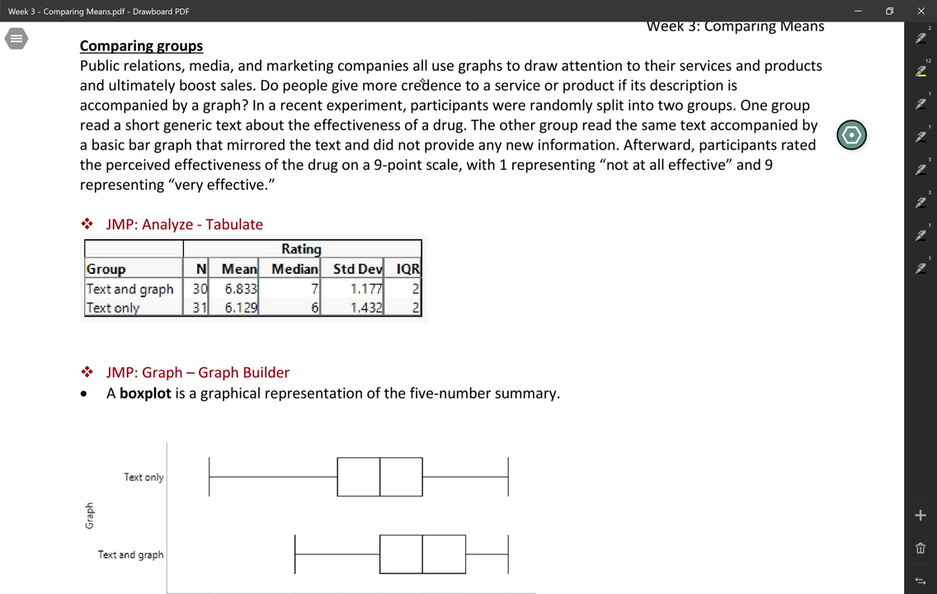
Step: Handwrite 'On avg. people in the text and graph' beside the Tabulate table
{"action": "mouse_move", "coordinate": [466, 208]}
{"action": "left_mouse_down"}
{"action": "mouse_move", "coordinate": [481, 219]}
{"action": "mouse_move", "coordinate": [521, 211]}
{"action": "mouse_move", "coordinate": [524, 229]}
{"action": "mouse_move", "coordinate": [566, 221]}
{"action": "left_mouse_up"}
{"action": "left_click_drag", "start_coordinate": [583, 218], "coordinate": [591, 216]}
{"action": "mouse_move", "coordinate": [600, 209]}
{"action": "left_mouse_down"}
{"action": "mouse_move", "coordinate": [603, 225]}
{"action": "mouse_move", "coordinate": [609, 217]}
{"action": "left_mouse_up"}
{"action": "left_click_drag", "start_coordinate": [615, 206], "coordinate": [615, 221]}
{"action": "left_click_drag", "start_coordinate": [619, 217], "coordinate": [680, 211]}
{"action": "left_click_drag", "start_coordinate": [688, 204], "coordinate": [693, 218]}
{"action": "left_click_drag", "start_coordinate": [699, 213], "coordinate": [728, 212]}
{"action": "left_click_drag", "start_coordinate": [731, 213], "coordinate": [747, 218]}
{"action": "mouse_move", "coordinate": [756, 205]}
{"action": "left_mouse_down"}
{"action": "mouse_move", "coordinate": [756, 217]}
{"action": "mouse_move", "coordinate": [762, 211]}
{"action": "left_mouse_up"}
{"action": "left_click_drag", "start_coordinate": [781, 210], "coordinate": [800, 216]}
{"action": "mouse_move", "coordinate": [805, 201]}
{"action": "left_mouse_down"}
{"action": "mouse_move", "coordinate": [822, 231]}
{"action": "mouse_move", "coordinate": [840, 212]}
{"action": "left_mouse_up"}
{"action": "left_click_drag", "start_coordinate": [847, 212], "coordinate": [853, 231]}
{"action": "left_click_drag", "start_coordinate": [862, 205], "coordinate": [868, 218]}
Step: Finish the note with 'group rated the drug as more effective.' and underline 'and'
{"action": "left_click_drag", "start_coordinate": [473, 239], "coordinate": [467, 257]}
{"action": "left_click_drag", "start_coordinate": [479, 240], "coordinate": [487, 239]}
{"action": "left_click_drag", "start_coordinate": [493, 238], "coordinate": [506, 244]}
{"action": "left_click_drag", "start_coordinate": [510, 238], "coordinate": [511, 258]}
{"action": "left_click_drag", "start_coordinate": [537, 239], "coordinate": [575, 245]}
{"action": "mouse_move", "coordinate": [588, 233]}
{"action": "left_mouse_down"}
{"action": "mouse_move", "coordinate": [587, 245]}
{"action": "mouse_move", "coordinate": [602, 245]}
{"action": "left_mouse_up"}
{"action": "left_click_drag", "start_coordinate": [598, 239], "coordinate": [618, 245]}
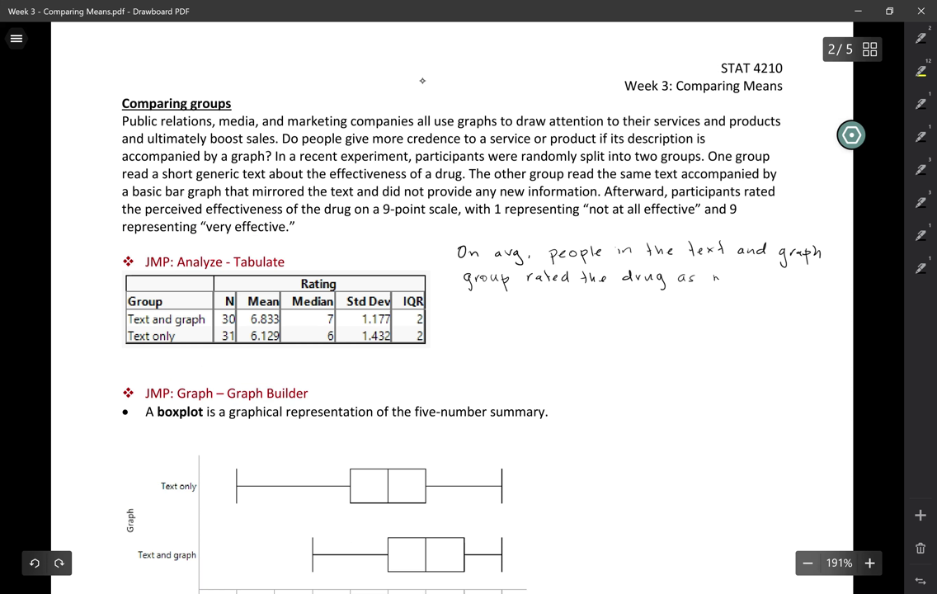
{"action": "left_click_drag", "start_coordinate": [718, 277], "coordinate": [725, 283]}
{"action": "left_click_drag", "start_coordinate": [733, 277], "coordinate": [744, 278]}
{"action": "left_click_drag", "start_coordinate": [747, 279], "coordinate": [810, 282]}
{"action": "left_click_drag", "start_coordinate": [820, 277], "coordinate": [829, 283]}
{"action": "left_click_drag", "start_coordinate": [830, 278], "coordinate": [836, 282]}
{"action": "left_click", "coordinate": [839, 283]}
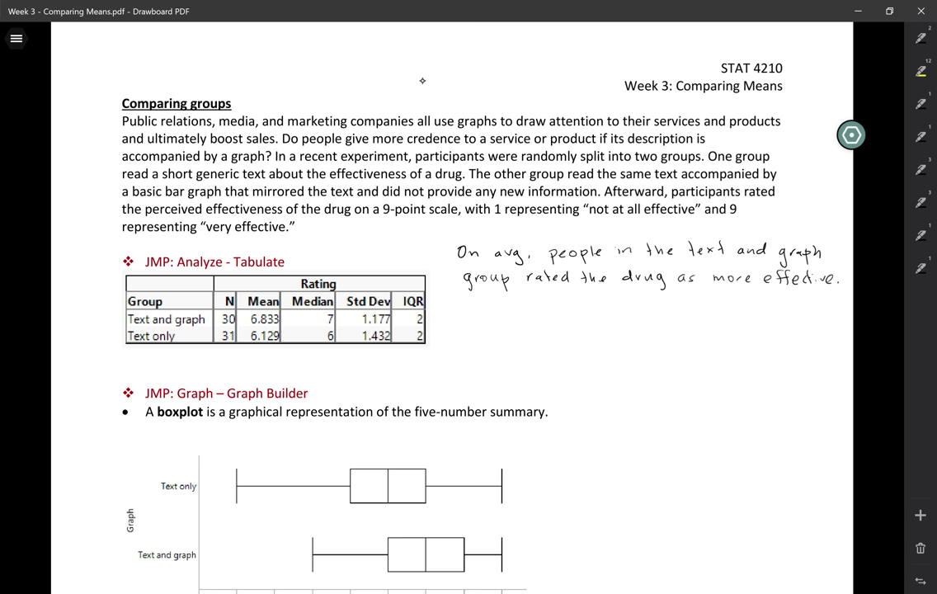
{"action": "scroll", "coordinate": [423, 80], "scroll_direction": "down", "scroll_amount": 1}
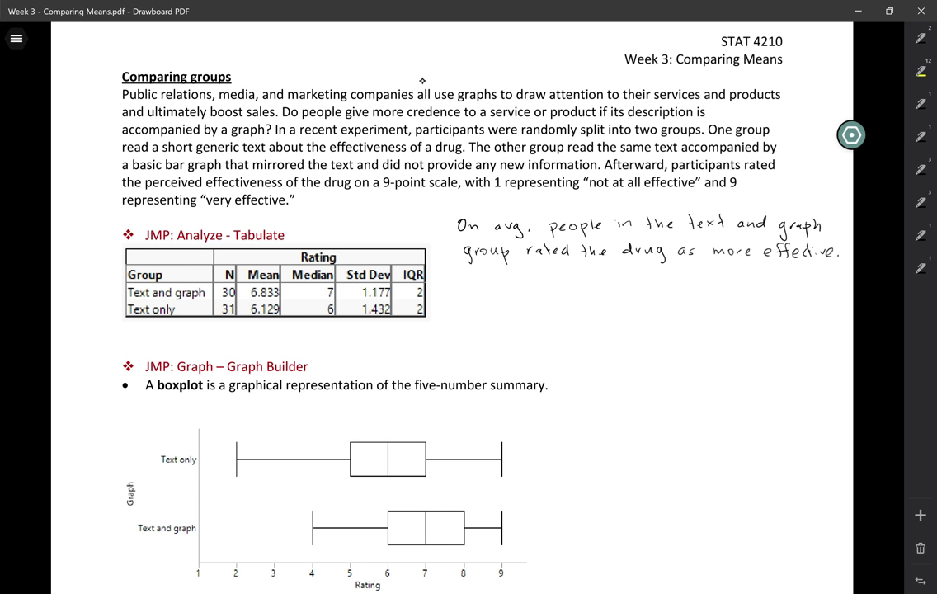
{"action": "left_click_drag", "start_coordinate": [738, 235], "coordinate": [767, 234]}
Step: Handwrite 'The typical distance of a rating' below the first note
{"action": "scroll", "coordinate": [422, 80], "scroll_direction": "down", "scroll_amount": 1}
{"action": "left_click_drag", "start_coordinate": [464, 271], "coordinate": [477, 271]}
{"action": "left_click_drag", "start_coordinate": [471, 271], "coordinate": [470, 282]}
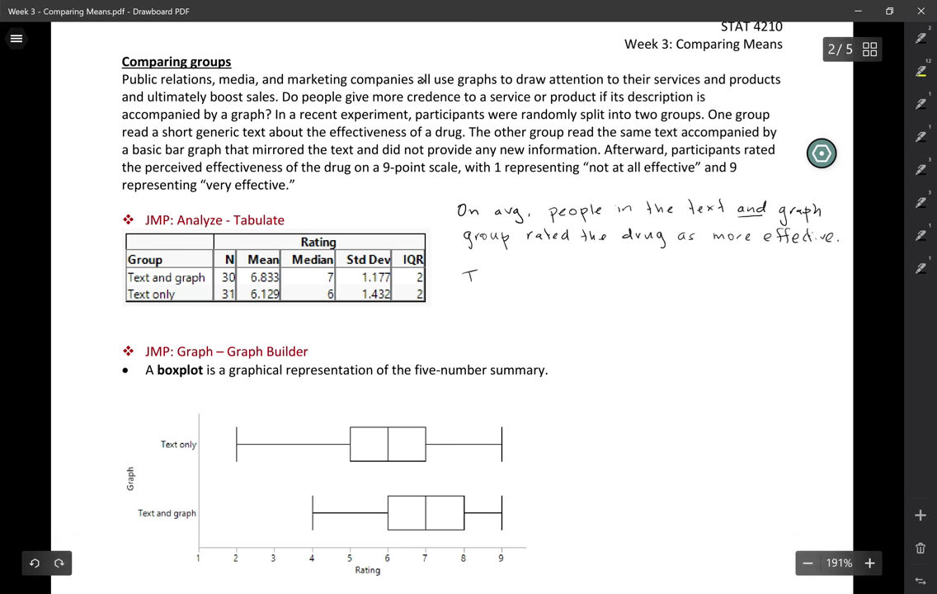
{"action": "mouse_move", "coordinate": [482, 269]}
{"action": "left_mouse_down"}
{"action": "mouse_move", "coordinate": [488, 282]}
{"action": "mouse_move", "coordinate": [515, 283]}
{"action": "left_mouse_up"}
{"action": "mouse_move", "coordinate": [517, 277]}
{"action": "left_mouse_down"}
{"action": "mouse_move", "coordinate": [538, 285]}
{"action": "mouse_move", "coordinate": [553, 276]}
{"action": "left_mouse_up"}
{"action": "left_click_drag", "start_coordinate": [561, 276], "coordinate": [636, 281]}
{"action": "left_click_drag", "start_coordinate": [640, 276], "coordinate": [651, 280]}
{"action": "mouse_move", "coordinate": [658, 279]}
{"action": "left_mouse_down"}
{"action": "mouse_move", "coordinate": [688, 272]}
{"action": "mouse_move", "coordinate": [755, 280]}
{"action": "left_mouse_up"}
{"action": "mouse_move", "coordinate": [764, 268]}
{"action": "left_mouse_down"}
{"action": "mouse_move", "coordinate": [766, 280]}
{"action": "mouse_move", "coordinate": [781, 279]}
{"action": "left_mouse_up"}
{"action": "left_click_drag", "start_coordinate": [801, 274], "coordinate": [795, 294]}
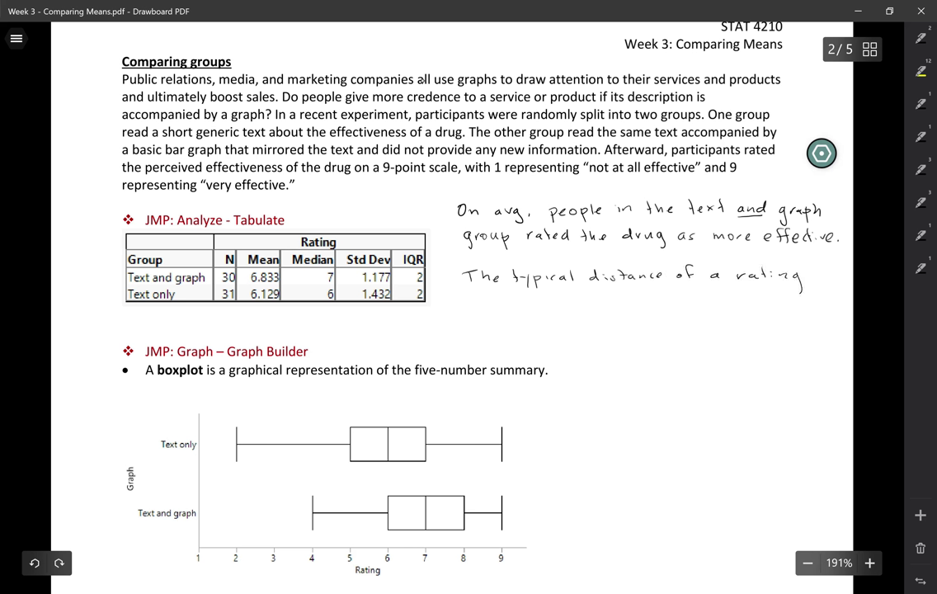
Step: Complete it with 'from the group mean is larger in the text only groups.'
{"action": "mouse_move", "coordinate": [477, 295]}
{"action": "left_mouse_down"}
{"action": "mouse_move", "coordinate": [474, 307]}
{"action": "mouse_move", "coordinate": [486, 302]}
{"action": "left_mouse_up"}
{"action": "left_click_drag", "start_coordinate": [491, 300], "coordinate": [572, 306]}
{"action": "left_click_drag", "start_coordinate": [573, 303], "coordinate": [582, 302]}
{"action": "left_click_drag", "start_coordinate": [605, 300], "coordinate": [617, 298]}
{"action": "mouse_move", "coordinate": [620, 298]}
{"action": "left_mouse_down"}
{"action": "mouse_move", "coordinate": [620, 313]}
{"action": "mouse_move", "coordinate": [648, 298]}
{"action": "mouse_move", "coordinate": [741, 305]}
{"action": "left_mouse_up"}
{"action": "mouse_move", "coordinate": [752, 299]}
{"action": "left_mouse_down"}
{"action": "mouse_move", "coordinate": [776, 313]}
{"action": "mouse_move", "coordinate": [792, 299]}
{"action": "left_mouse_up"}
{"action": "left_click_drag", "start_coordinate": [809, 301], "coordinate": [824, 303]}
{"action": "mouse_move", "coordinate": [479, 319]}
{"action": "left_mouse_down"}
{"action": "mouse_move", "coordinate": [481, 329]}
{"action": "mouse_move", "coordinate": [581, 324]}
{"action": "left_mouse_up"}
{"action": "left_click_drag", "start_coordinate": [587, 320], "coordinate": [603, 326]}
{"action": "mouse_move", "coordinate": [606, 320]}
{"action": "left_mouse_down"}
{"action": "mouse_move", "coordinate": [612, 332]}
{"action": "mouse_move", "coordinate": [634, 324]}
{"action": "mouse_move", "coordinate": [637, 334]}
{"action": "mouse_move", "coordinate": [675, 324]}
{"action": "left_mouse_up"}
{"action": "mouse_move", "coordinate": [676, 321]}
{"action": "left_mouse_down"}
{"action": "mouse_move", "coordinate": [680, 334]}
{"action": "mouse_move", "coordinate": [686, 327]}
{"action": "left_mouse_up"}
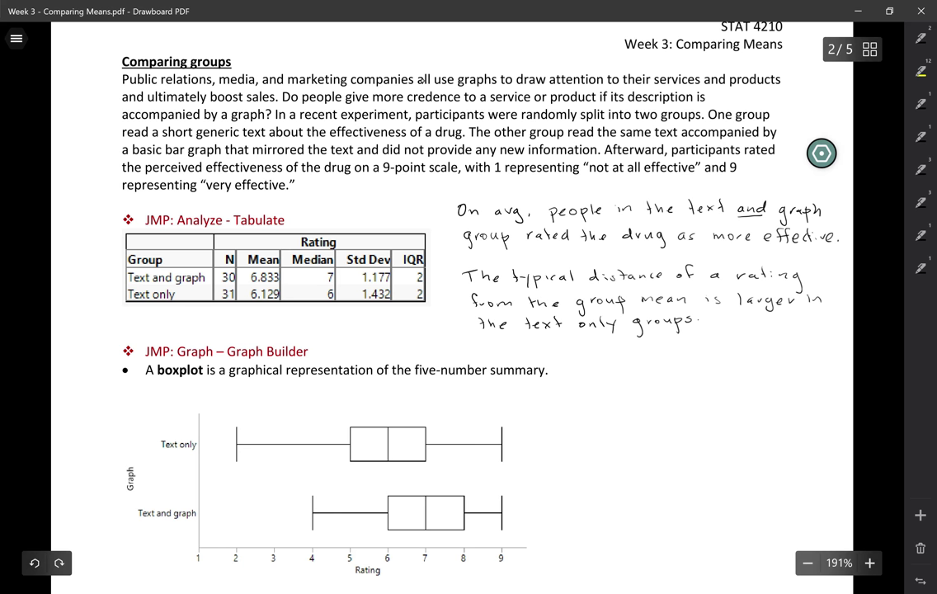
Step: Handwrite 'The range of the middle 50%' beside the boxplot bullet
{"action": "left_click_drag", "start_coordinate": [577, 360], "coordinate": [590, 360]}
{"action": "mouse_move", "coordinate": [583, 361]}
{"action": "left_mouse_down"}
{"action": "mouse_move", "coordinate": [583, 371]}
{"action": "mouse_move", "coordinate": [619, 365]}
{"action": "left_mouse_up"}
{"action": "left_click_drag", "start_coordinate": [628, 366], "coordinate": [652, 377]}
{"action": "left_click_drag", "start_coordinate": [657, 367], "coordinate": [716, 370]}
{"action": "left_click_drag", "start_coordinate": [712, 364], "coordinate": [732, 370]}
{"action": "left_click_drag", "start_coordinate": [735, 367], "coordinate": [789, 371]}
{"action": "left_click_drag", "start_coordinate": [797, 359], "coordinate": [804, 370]}
{"action": "left_click_drag", "start_coordinate": [809, 364], "coordinate": [816, 367]}
{"action": "mouse_move", "coordinate": [591, 382]}
{"action": "left_mouse_down"}
{"action": "mouse_move", "coordinate": [587, 393]}
{"action": "mouse_move", "coordinate": [596, 382]}
{"action": "left_mouse_up"}
{"action": "left_click_drag", "start_coordinate": [602, 383], "coordinate": [615, 384]}
{"action": "left_click_drag", "start_coordinate": [624, 381], "coordinate": [613, 394]}
{"action": "left_click_drag", "start_coordinate": [623, 389], "coordinate": [642, 394]}
Step: Finish the note with 'of ratings is the same in the two groups.'
{"action": "left_click_drag", "start_coordinate": [640, 388], "coordinate": [680, 388]}
{"action": "left_click_drag", "start_coordinate": [688, 387], "coordinate": [697, 393]}
{"action": "left_click_drag", "start_coordinate": [694, 387], "coordinate": [701, 386]}
{"action": "left_click_drag", "start_coordinate": [706, 392], "coordinate": [711, 393]}
{"action": "left_click_drag", "start_coordinate": [714, 394], "coordinate": [726, 402]}
{"action": "mouse_move", "coordinate": [739, 386]}
{"action": "left_mouse_down"}
{"action": "mouse_move", "coordinate": [735, 394]}
{"action": "mouse_move", "coordinate": [754, 394]}
{"action": "left_mouse_up"}
{"action": "mouse_move", "coordinate": [761, 387]}
{"action": "left_mouse_down"}
{"action": "mouse_move", "coordinate": [758, 394]}
{"action": "mouse_move", "coordinate": [778, 393]}
{"action": "left_mouse_up"}
{"action": "left_click_drag", "start_coordinate": [775, 387], "coordinate": [784, 386]}
{"action": "mouse_move", "coordinate": [788, 381]}
{"action": "left_mouse_down"}
{"action": "mouse_move", "coordinate": [791, 395]}
{"action": "mouse_move", "coordinate": [806, 392]}
{"action": "left_mouse_up"}
{"action": "mouse_move", "coordinate": [606, 409]}
{"action": "left_mouse_down"}
{"action": "mouse_move", "coordinate": [600, 415]}
{"action": "mouse_move", "coordinate": [620, 417]}
{"action": "left_mouse_up"}
{"action": "mouse_move", "coordinate": [625, 417]}
{"action": "left_mouse_down"}
{"action": "mouse_move", "coordinate": [681, 406]}
{"action": "mouse_move", "coordinate": [707, 417]}
{"action": "left_mouse_up"}
{"action": "left_click_drag", "start_coordinate": [701, 410], "coordinate": [709, 410]}
{"action": "left_click_drag", "start_coordinate": [712, 404], "coordinate": [721, 417]}
{"action": "left_click_drag", "start_coordinate": [724, 413], "coordinate": [744, 420]}
{"action": "left_click_drag", "start_coordinate": [740, 410], "coordinate": [752, 411]}
{"action": "mouse_move", "coordinate": [753, 411]}
{"action": "left_mouse_down"}
{"action": "mouse_move", "coordinate": [775, 413]}
{"action": "mouse_move", "coordinate": [787, 427]}
{"action": "left_mouse_up"}
{"action": "mouse_move", "coordinate": [799, 411]}
{"action": "left_mouse_down"}
{"action": "mouse_move", "coordinate": [827, 425]}
{"action": "mouse_move", "coordinate": [835, 418]}
{"action": "left_mouse_up"}
{"action": "left_click_drag", "start_coordinate": [840, 419], "coordinate": [841, 420]}
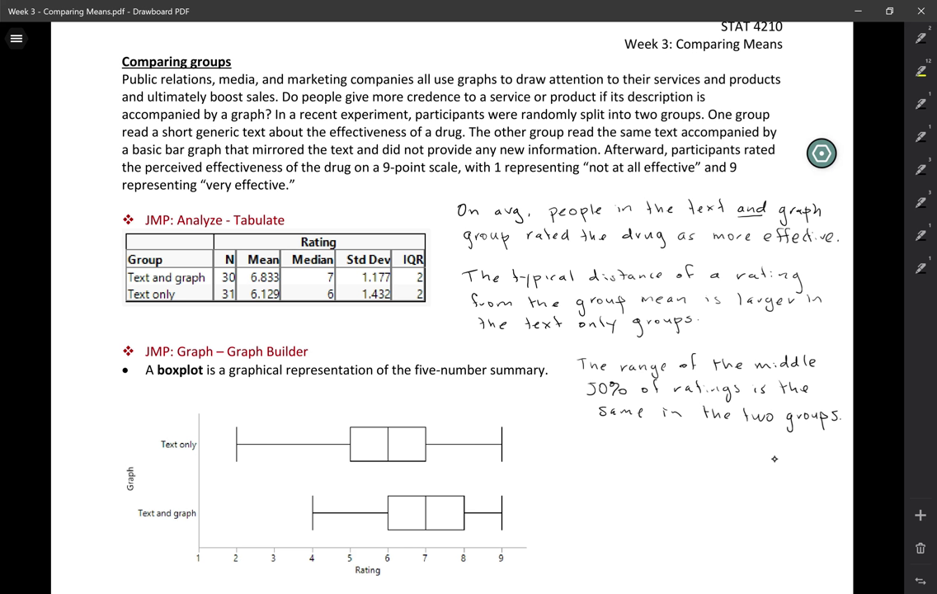
Step: Label the Text only boxplot min, Q1, med, Q3, max and mark each of its four sections 25%
{"action": "scroll", "coordinate": [774, 459], "scroll_direction": "down", "scroll_amount": 1}
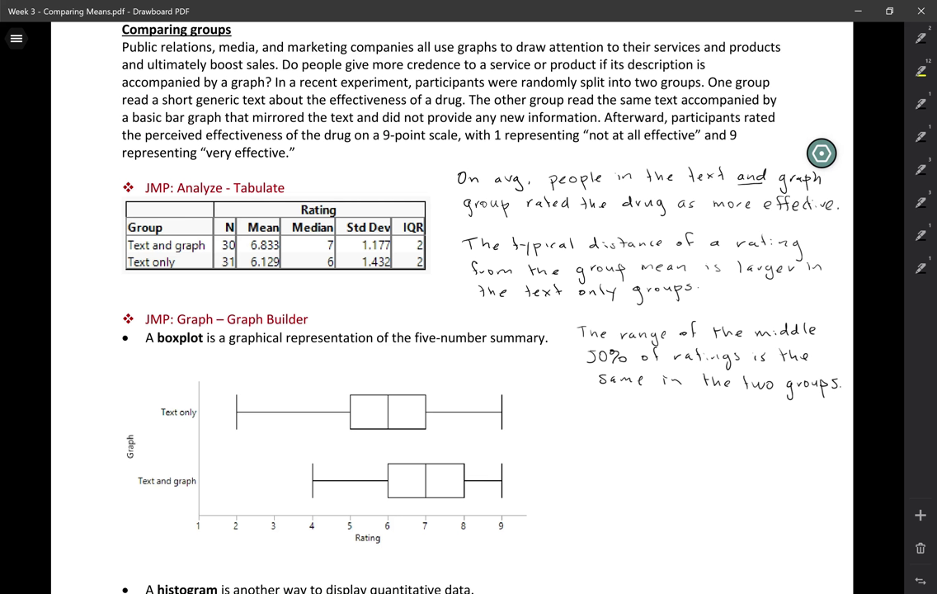
{"action": "left_click_drag", "start_coordinate": [220, 387], "coordinate": [233, 387]}
{"action": "left_click_drag", "start_coordinate": [236, 384], "coordinate": [236, 388]}
{"action": "left_click_drag", "start_coordinate": [239, 388], "coordinate": [247, 388]}
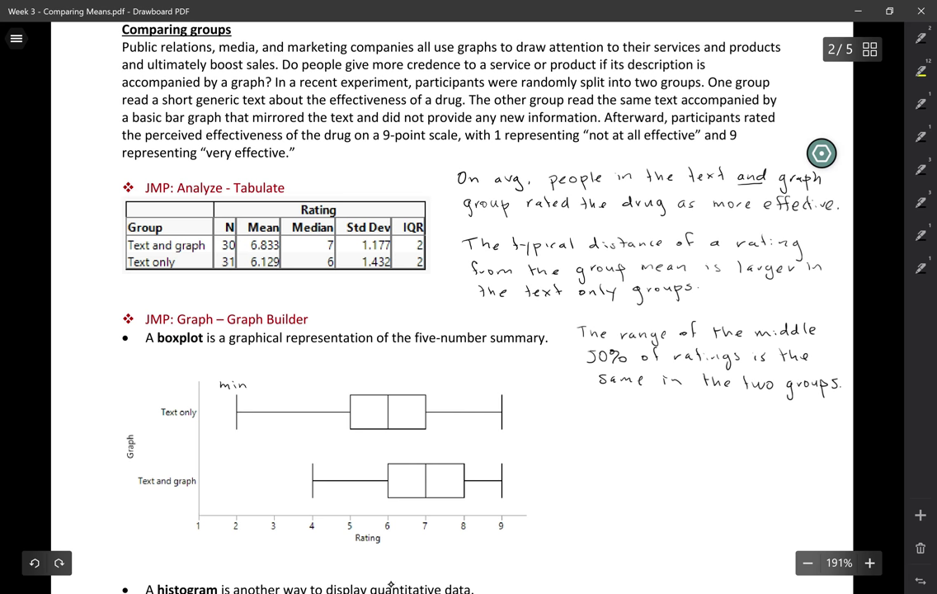
{"action": "mouse_move", "coordinate": [343, 379]}
{"action": "left_mouse_down"}
{"action": "mouse_move", "coordinate": [388, 363]}
{"action": "mouse_move", "coordinate": [389, 389]}
{"action": "left_mouse_up"}
{"action": "mouse_move", "coordinate": [393, 379]}
{"action": "left_mouse_down"}
{"action": "mouse_move", "coordinate": [395, 391]}
{"action": "mouse_move", "coordinate": [428, 391]}
{"action": "left_mouse_up"}
{"action": "left_click_drag", "start_coordinate": [495, 381], "coordinate": [512, 387]}
{"action": "left_click_drag", "start_coordinate": [514, 381], "coordinate": [521, 388]}
{"action": "left_click_drag", "start_coordinate": [520, 381], "coordinate": [514, 387]}
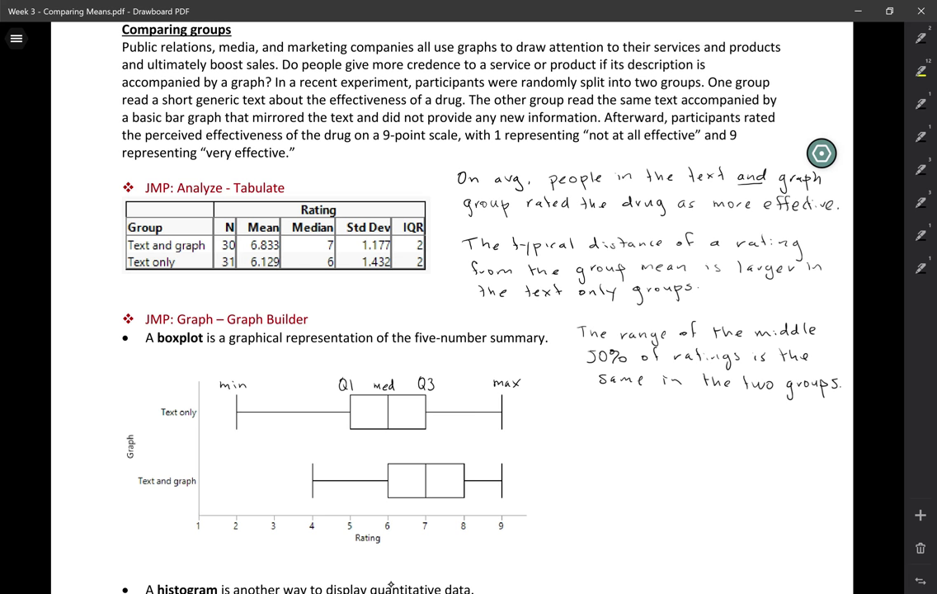
{"action": "left_click_drag", "start_coordinate": [281, 413], "coordinate": [487, 419]}
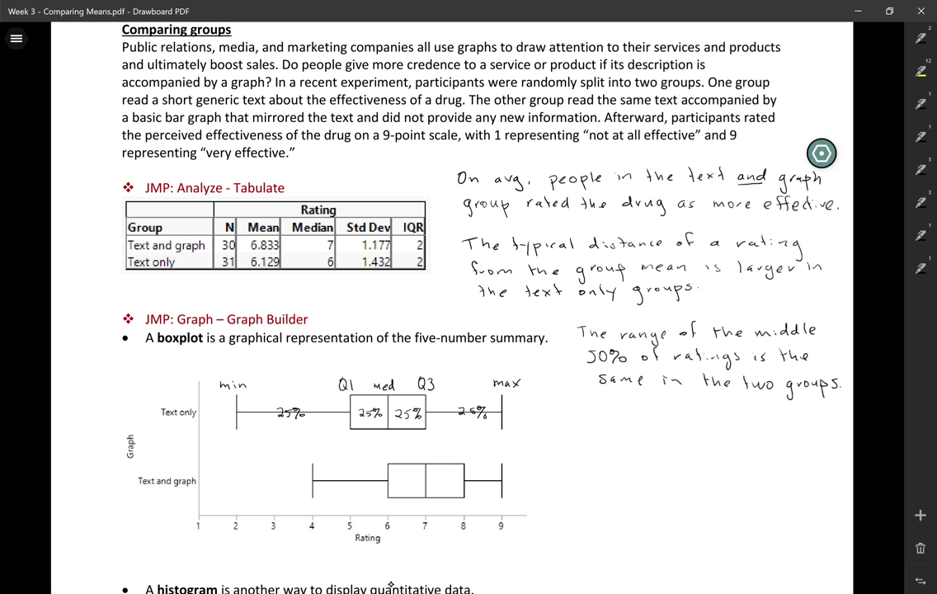
Step: In Graph Builder, plot Rating on the X axis as a box plot
{"action": "key", "text": "alt+Tab"}
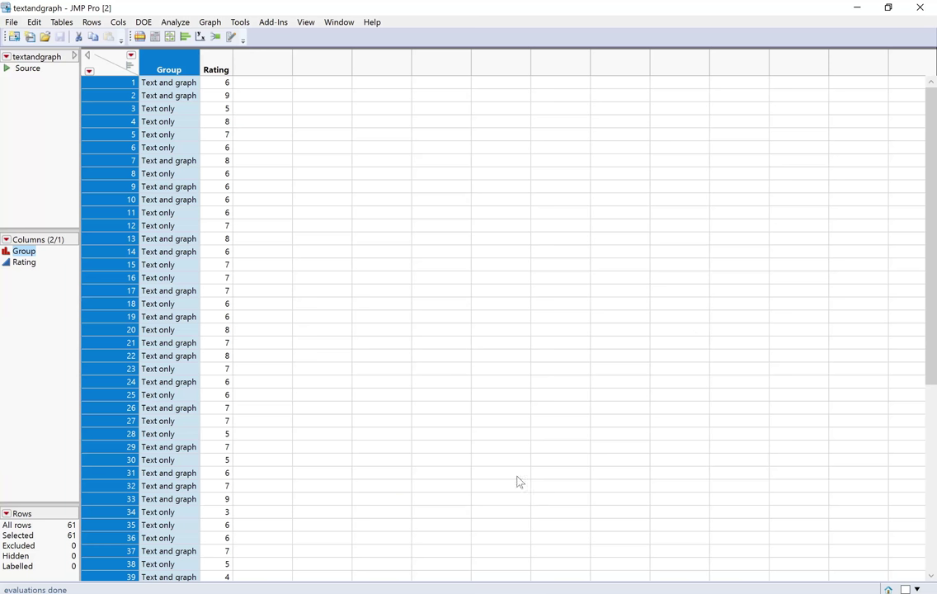
{"action": "left_click", "coordinate": [211, 25]}
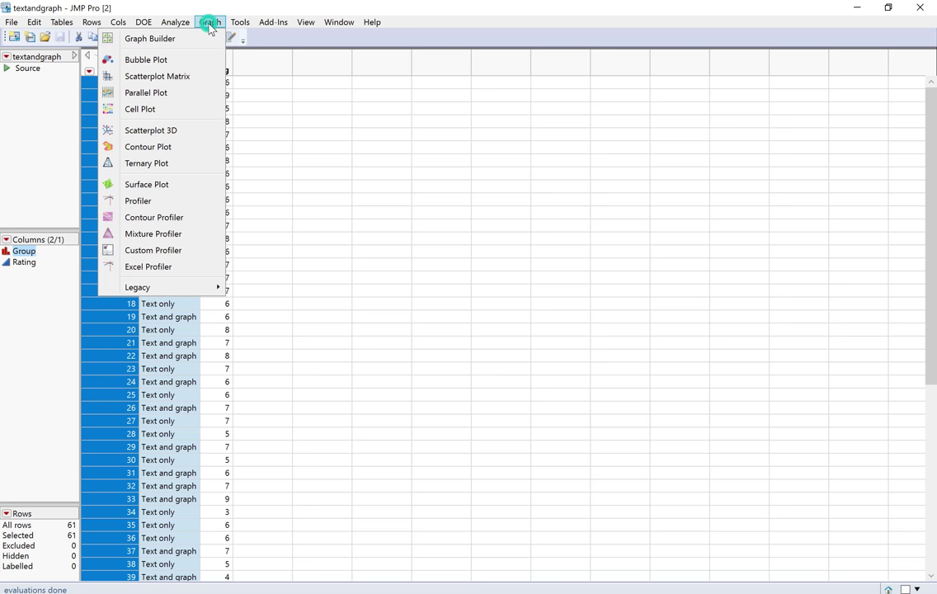
{"action": "left_click", "coordinate": [149, 38]}
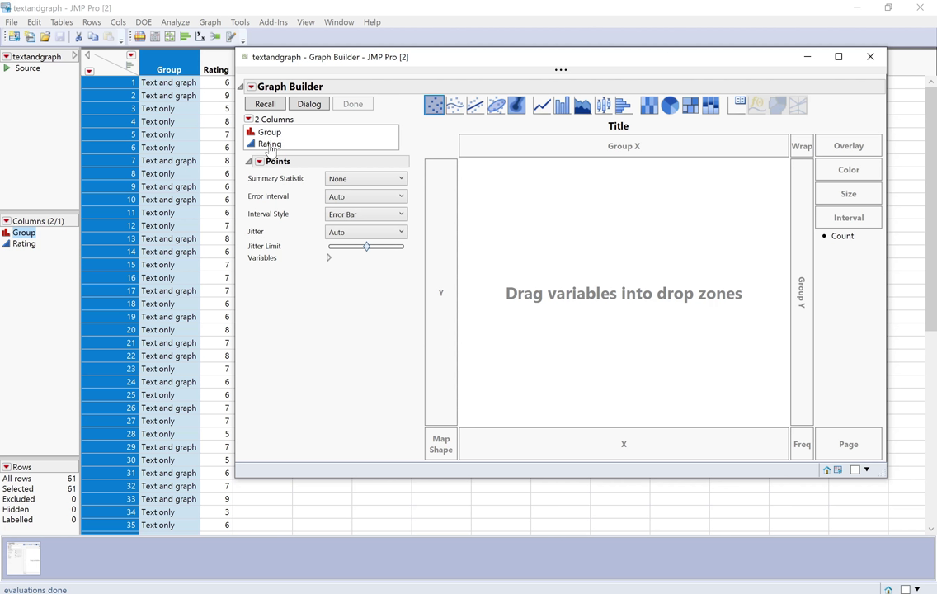
{"action": "left_click_drag", "start_coordinate": [269, 145], "coordinate": [636, 444]}
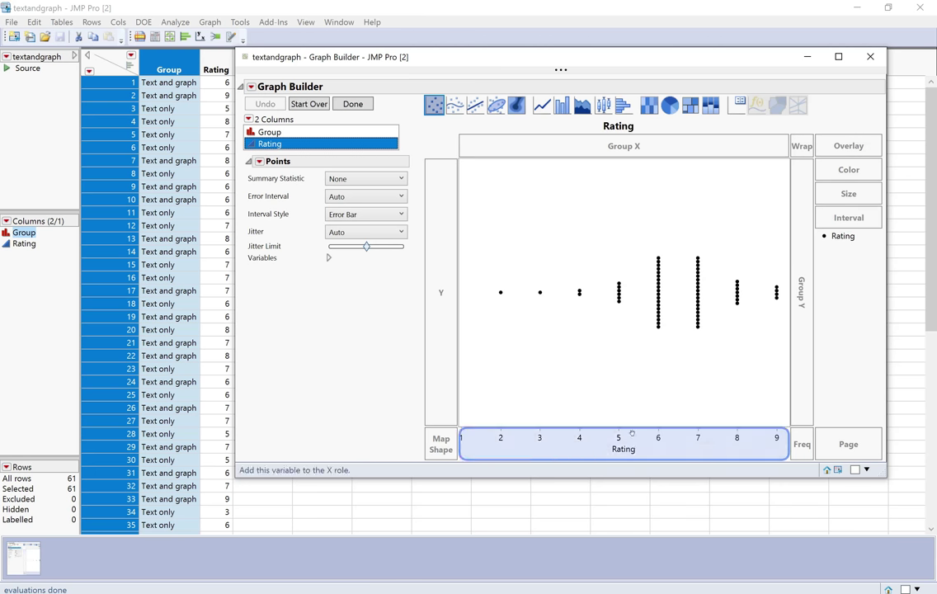
{"action": "left_click", "coordinate": [603, 106]}
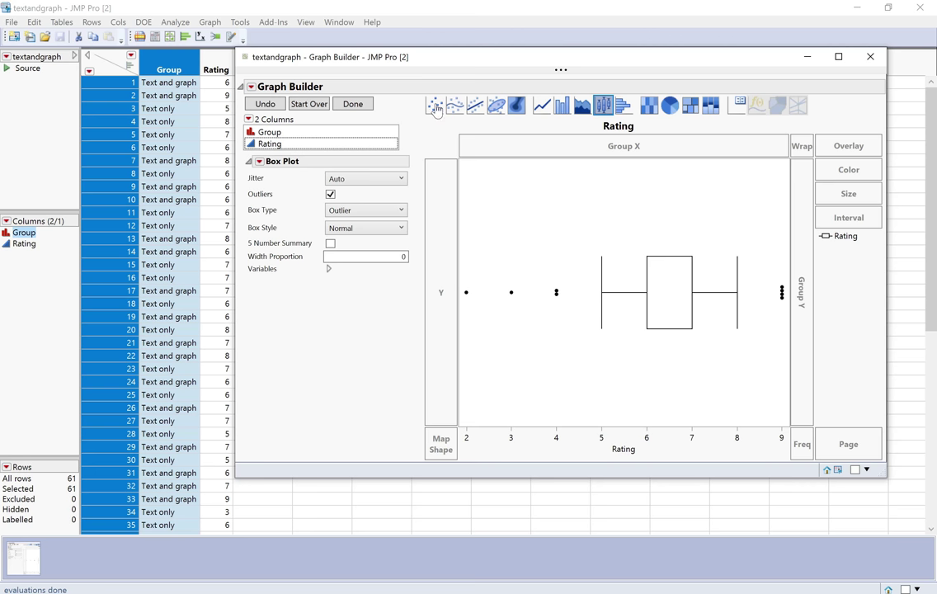
Step: Add a 5 Number Summary, split the Rating box plots by Group, and hide the points
{"action": "left_click_drag", "start_coordinate": [435, 107], "coordinate": [588, 270]}
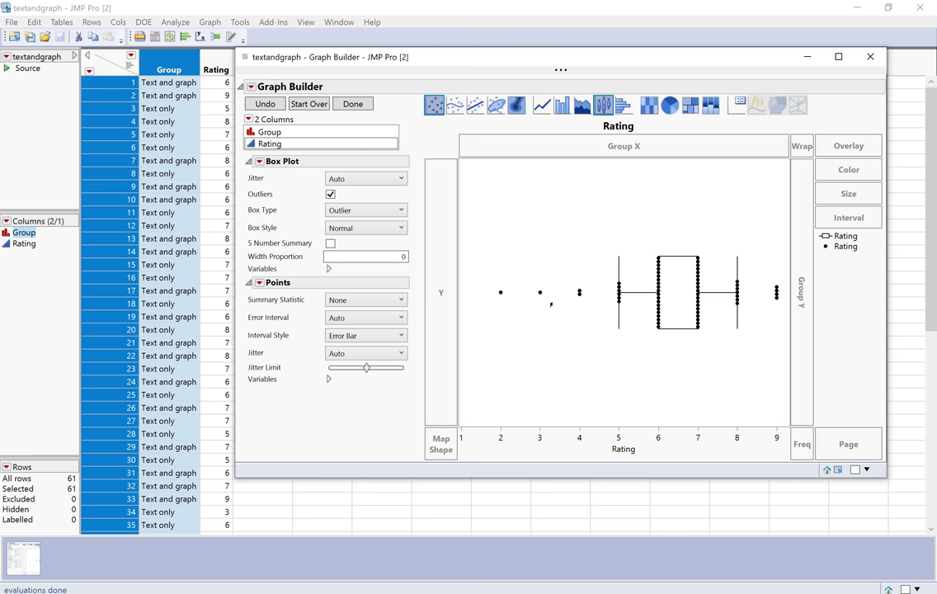
{"action": "left_click", "coordinate": [331, 245]}
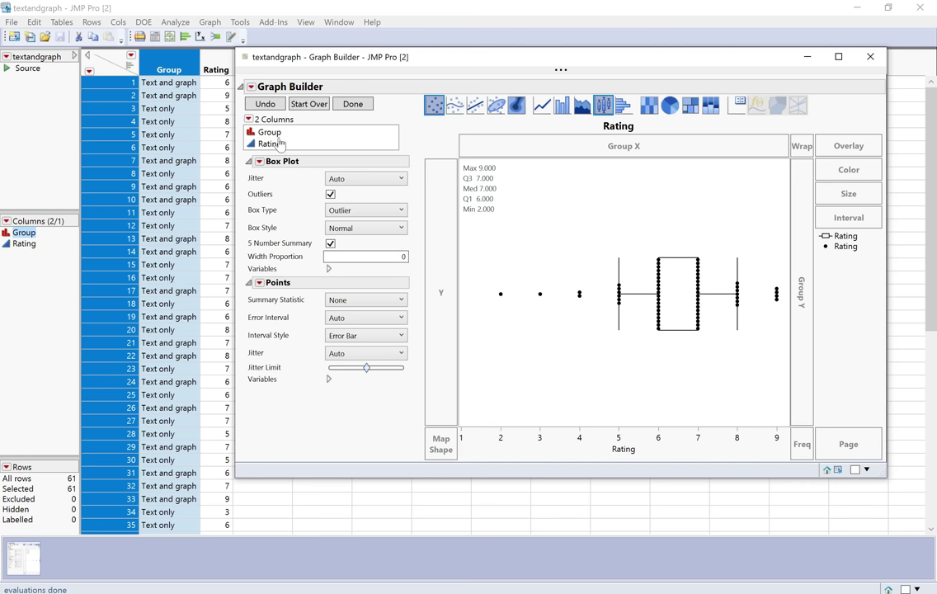
{"action": "left_click_drag", "start_coordinate": [272, 134], "coordinate": [455, 285]}
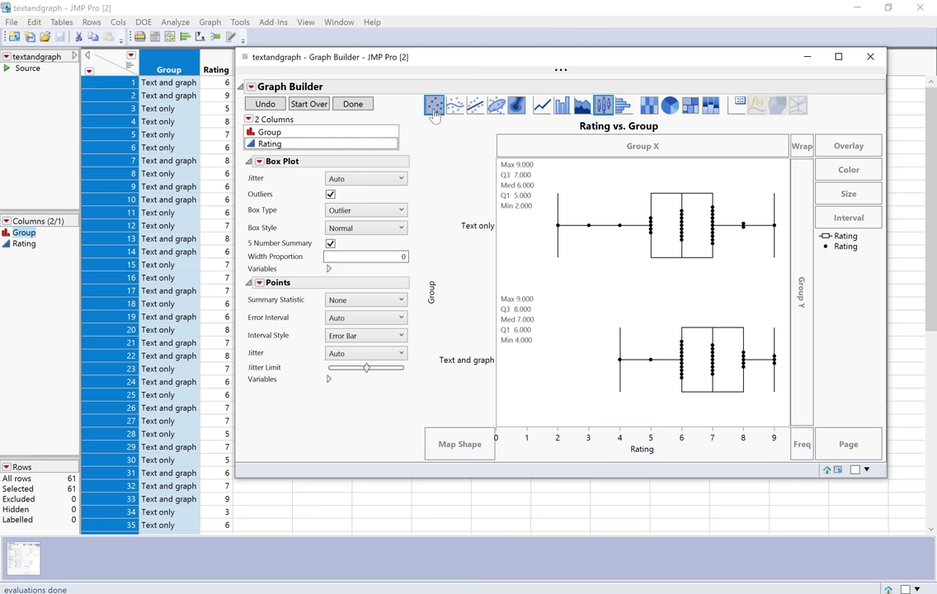
{"action": "left_click", "coordinate": [434, 110]}
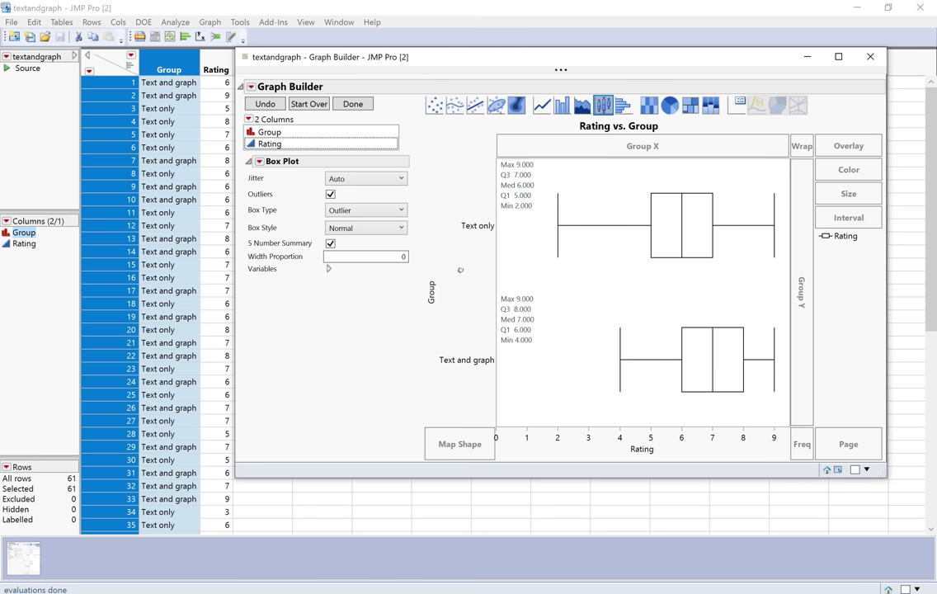
{"action": "key", "text": "alt+Tab"}
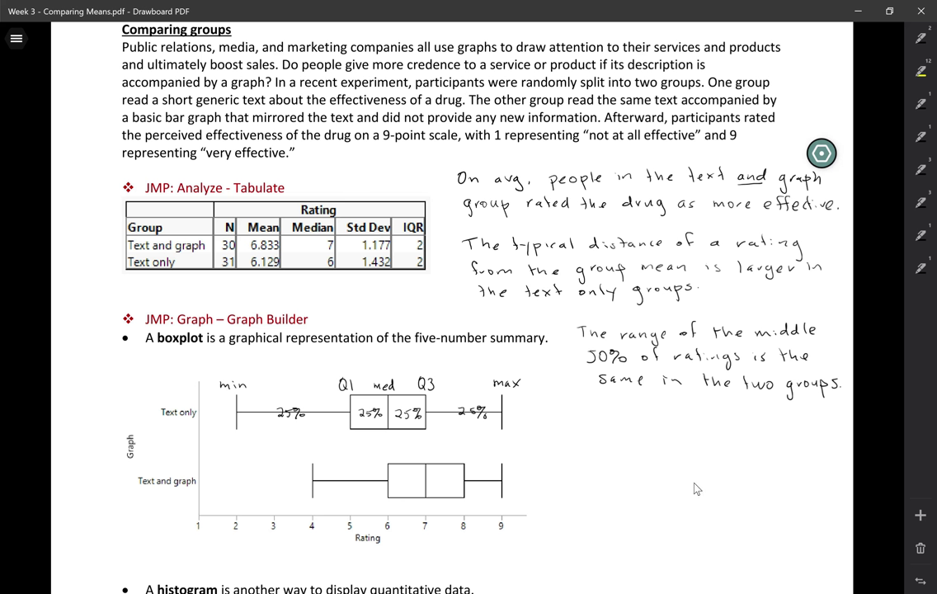
Step: Handwrite 'bin size = 1' next to the histogram bins bullet
{"action": "scroll", "coordinate": [609, 363], "scroll_direction": "down", "scroll_amount": 3}
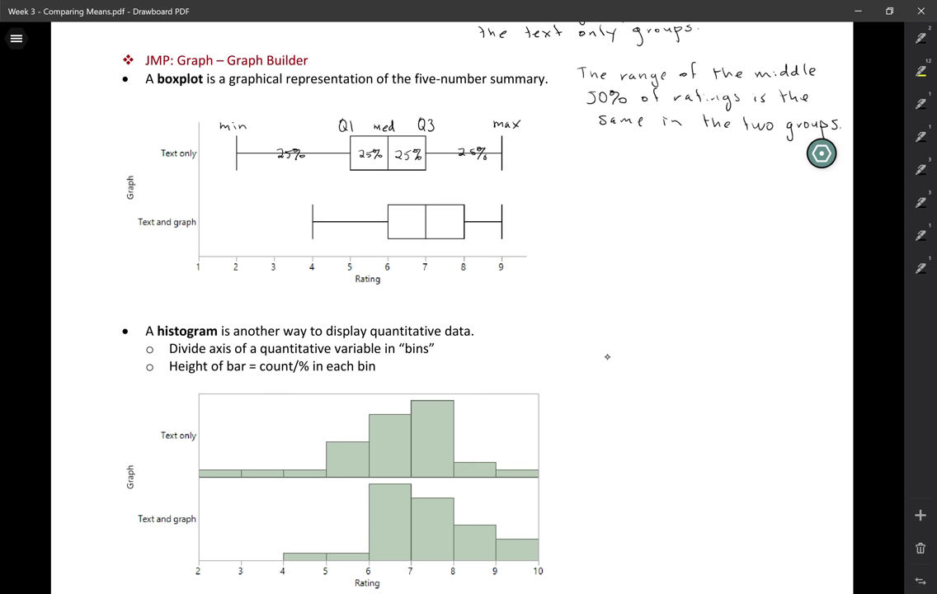
{"action": "mouse_move", "coordinate": [498, 336]}
{"action": "left_mouse_down"}
{"action": "mouse_move", "coordinate": [503, 350]}
{"action": "mouse_move", "coordinate": [545, 350]}
{"action": "left_mouse_up"}
{"action": "left_click_drag", "start_coordinate": [548, 344], "coordinate": [558, 350]}
{"action": "left_click_drag", "start_coordinate": [561, 347], "coordinate": [587, 341]}
{"action": "left_click_drag", "start_coordinate": [580, 347], "coordinate": [601, 350]}
Step: Show Rating histograms with means and std devs, then box plots with 5 Number Summary (medians 6 and 7)
{"action": "key", "text": "alt+Tab"}
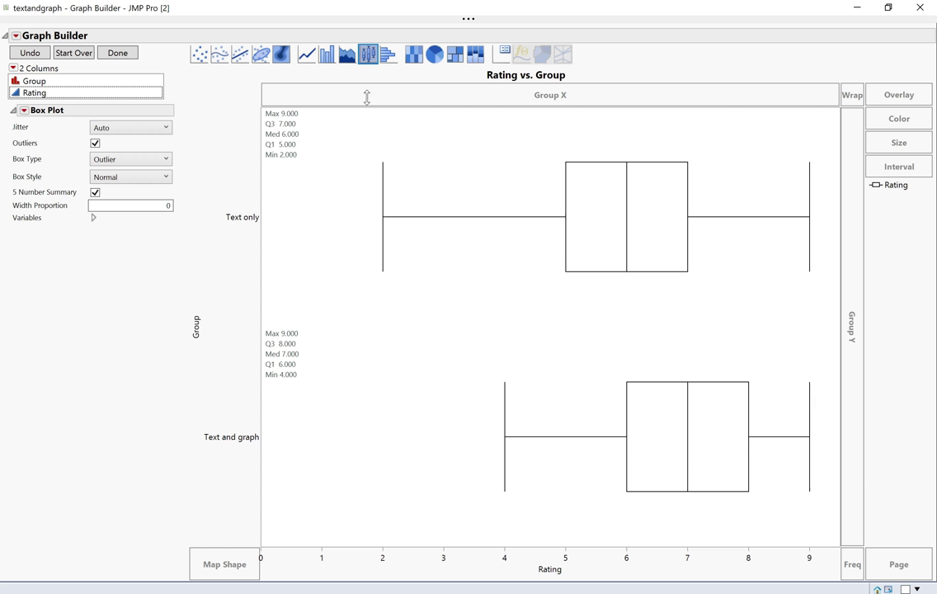
{"action": "left_click", "coordinate": [388, 56]}
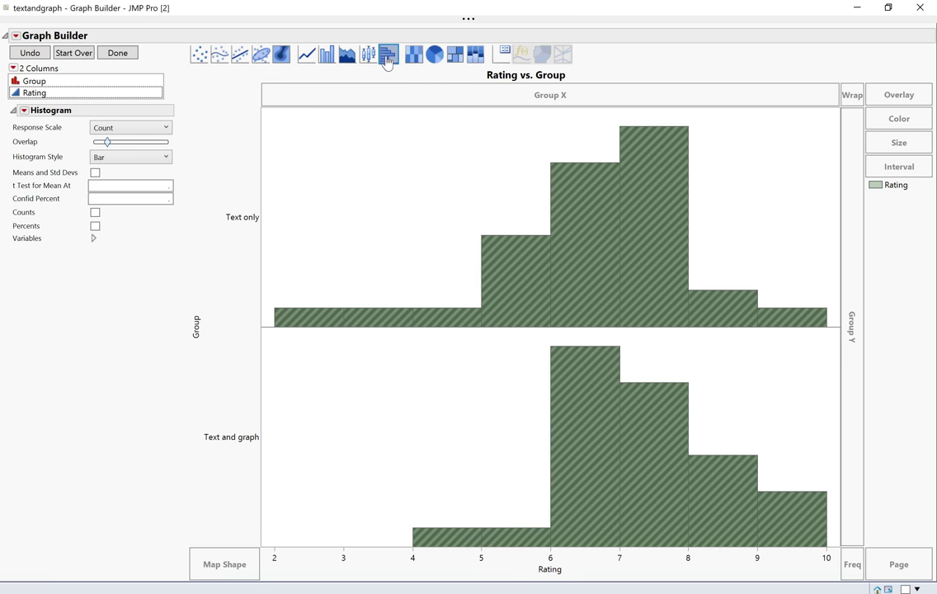
{"action": "left_click", "coordinate": [95, 175]}
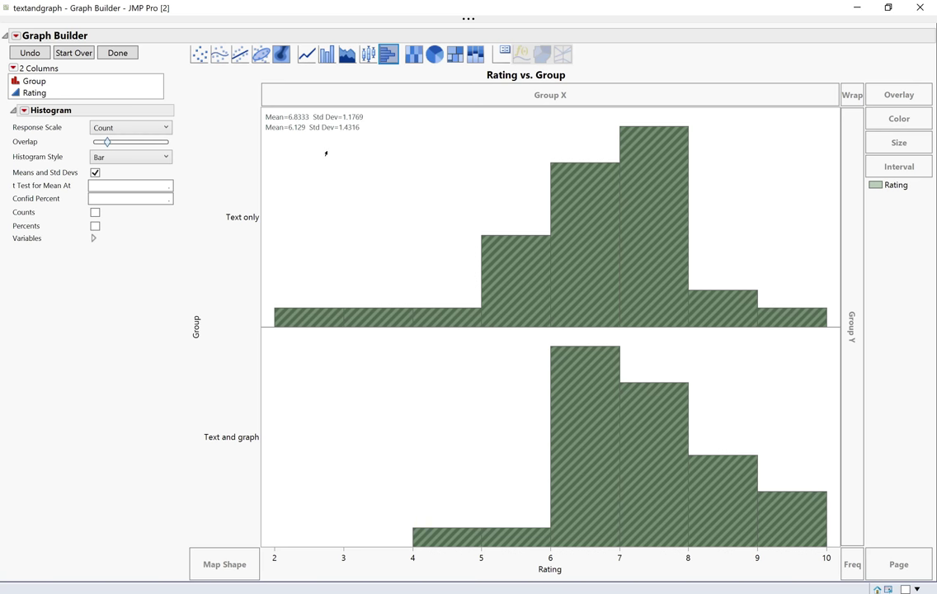
{"action": "left_click", "coordinate": [368, 53]}
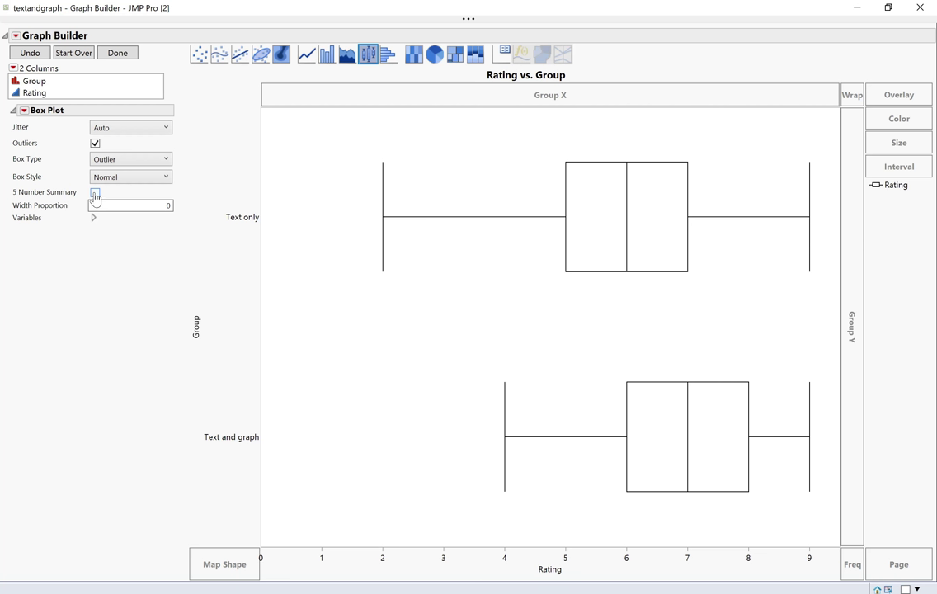
{"action": "left_click", "coordinate": [95, 193]}
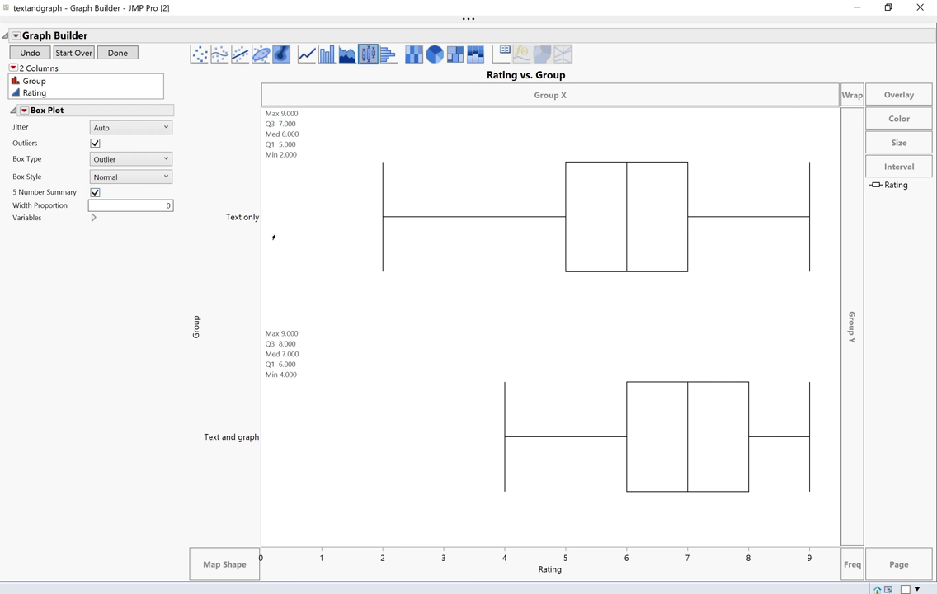